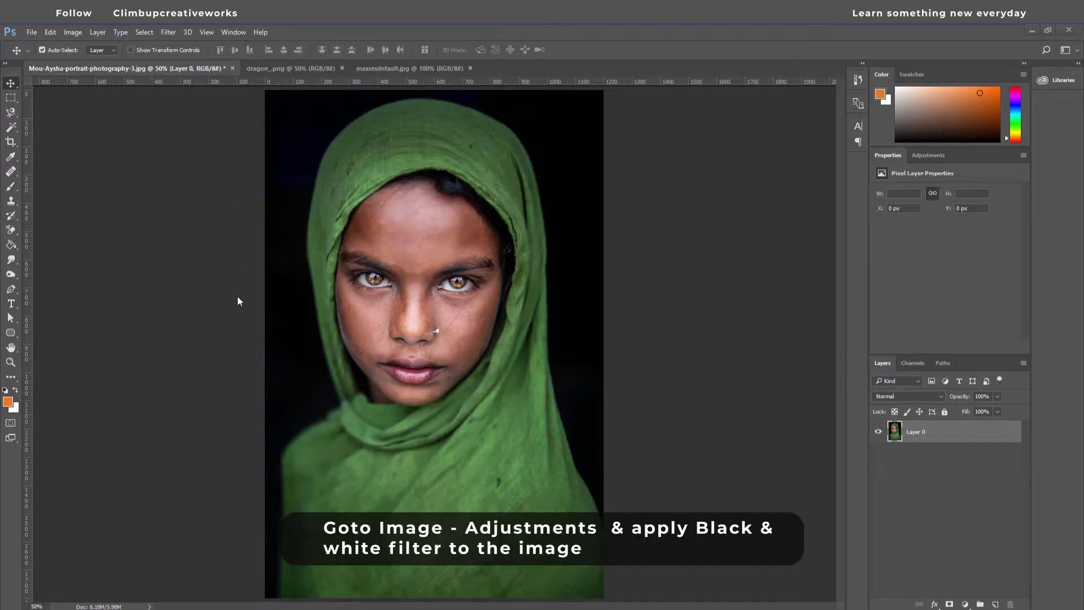
- Apply a Black & White adjustment with the Default preset to the headscarf portrait
left_click(72, 31)
mouse_move(89, 61)
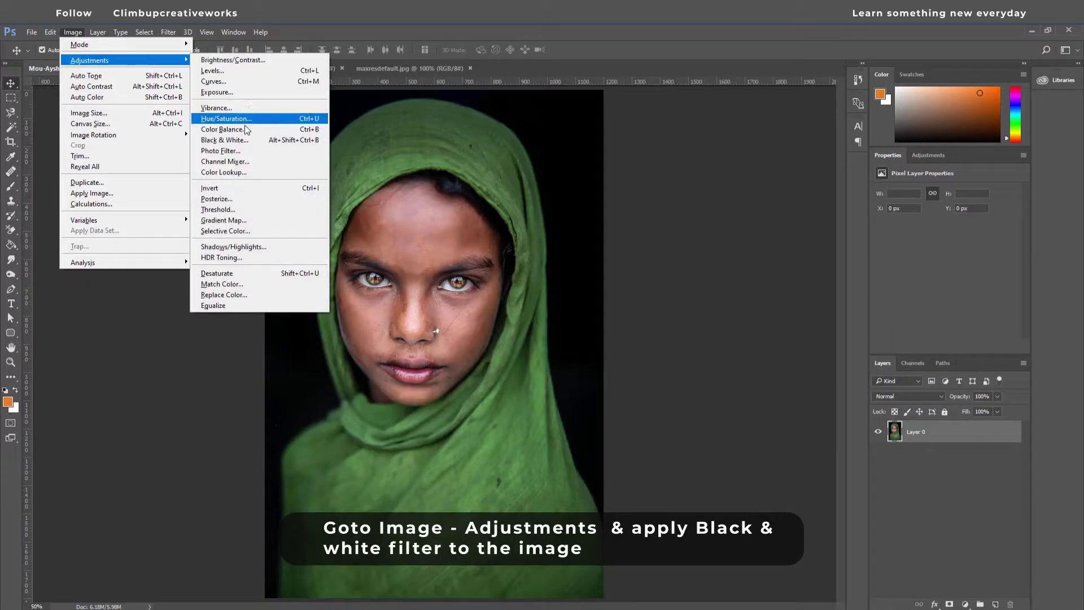
left_click(243, 139)
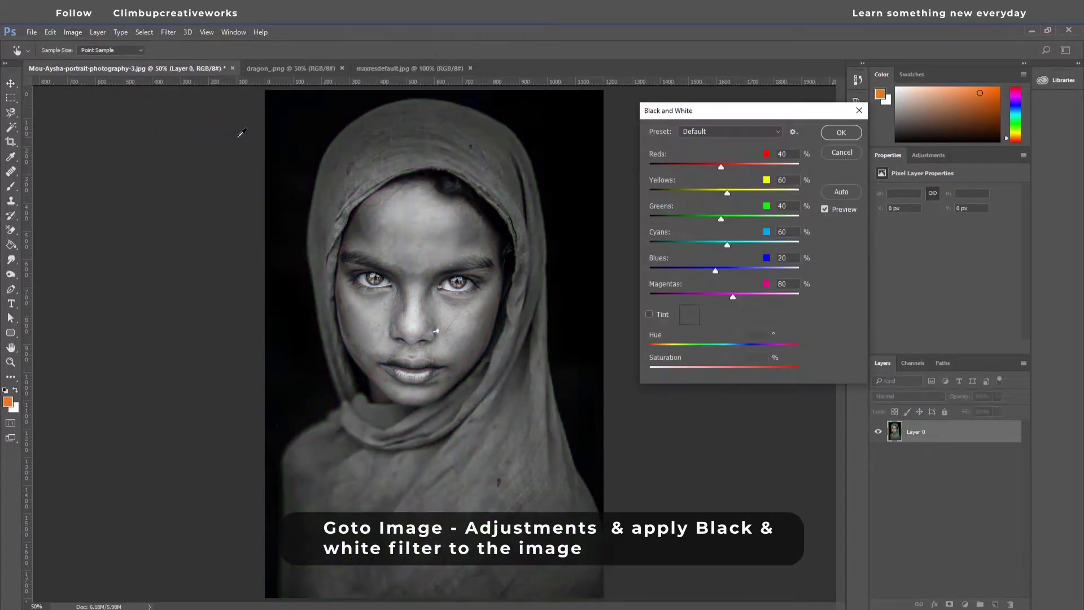
left_click(831, 136)
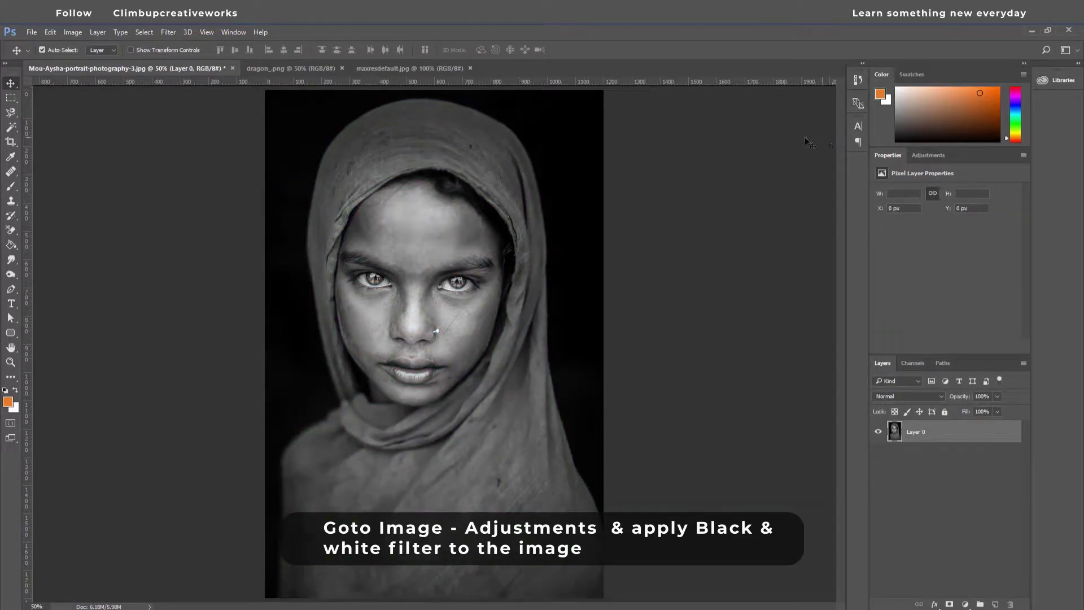
- Drag the dragon_.png illustration onto the portrait canvas as a new layer
left_click(279, 73)
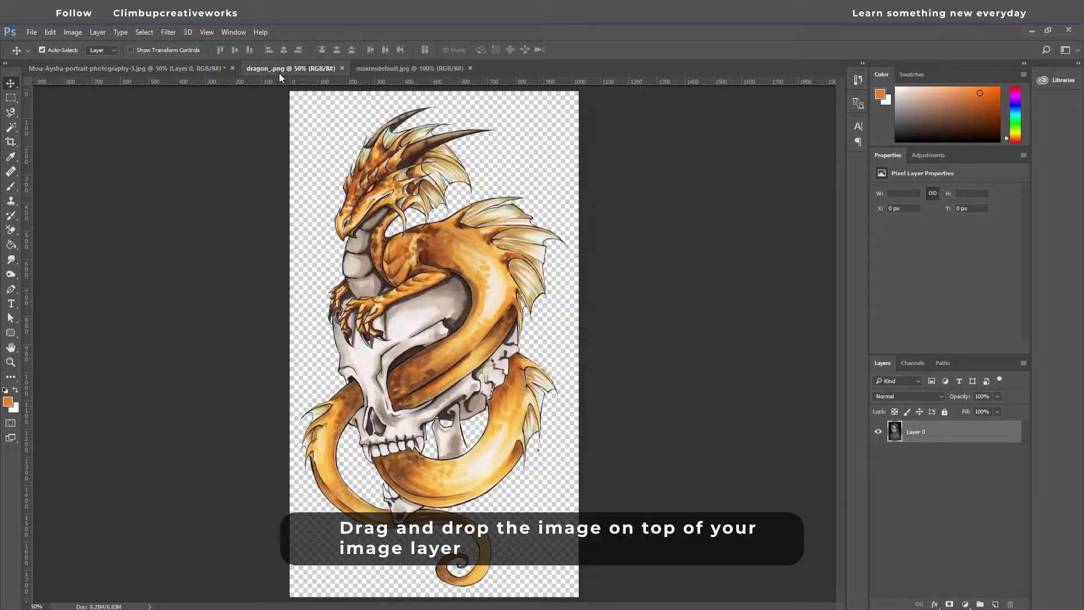
mouse_move(452, 243)
left_mouse_down()
mouse_move(176, 64)
mouse_move(393, 246)
left_mouse_up()
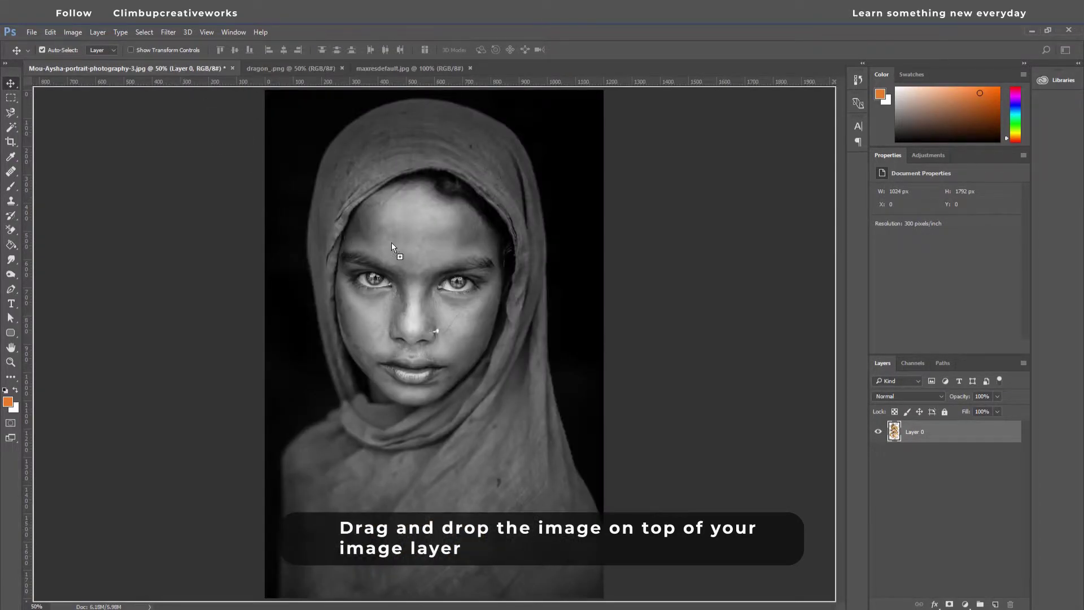
left_click_drag(447, 276, 485, 274)
- Free-transform the dragon to about half size and position it over the face's right half
key("ctrl+t")
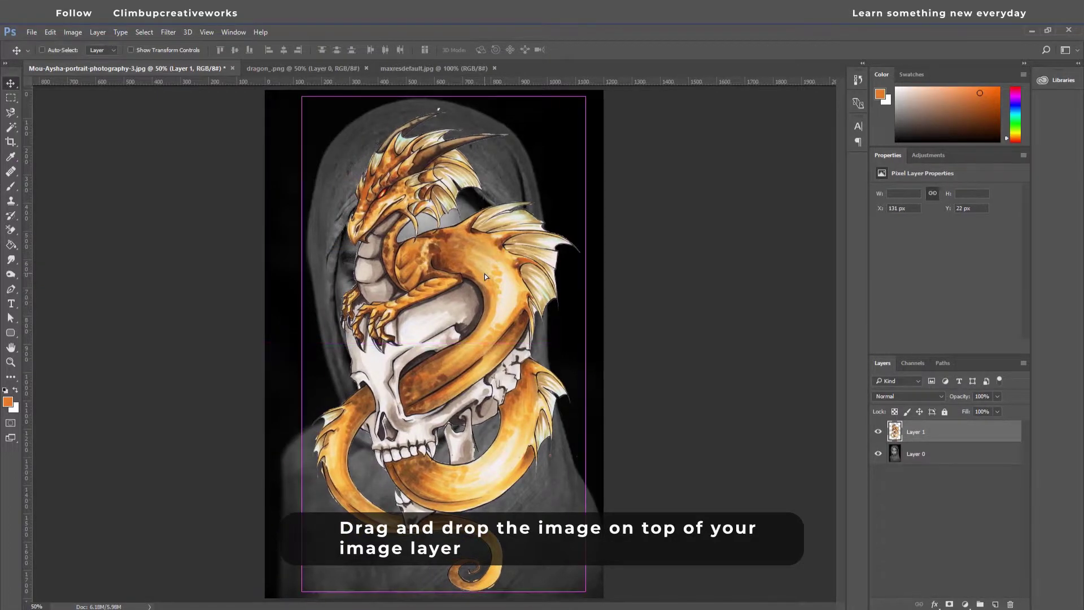
key("ctrl+0")
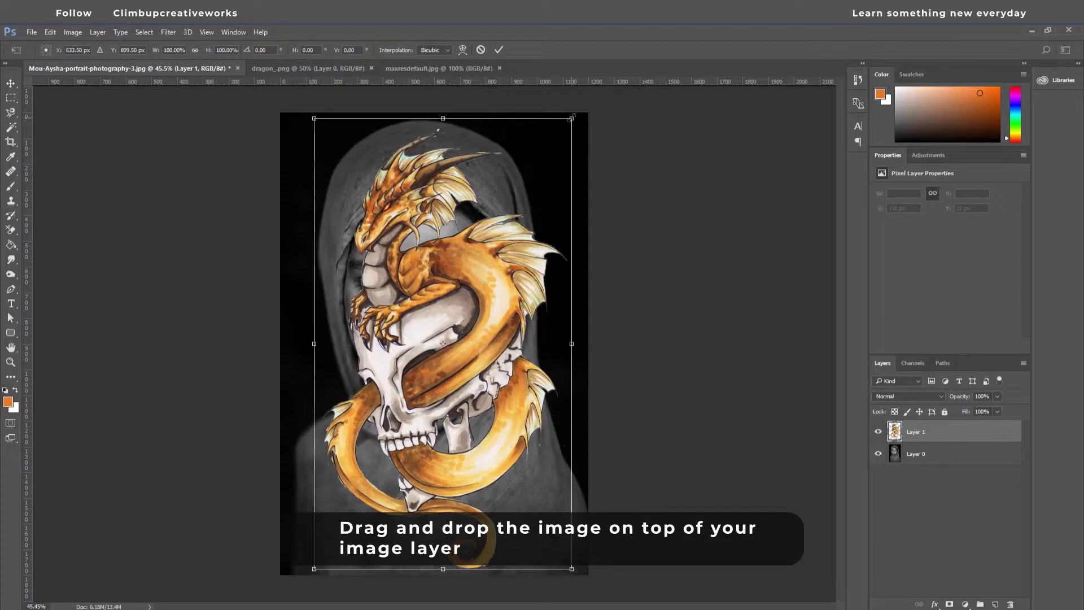
left_click_drag(573, 118, 489, 228)
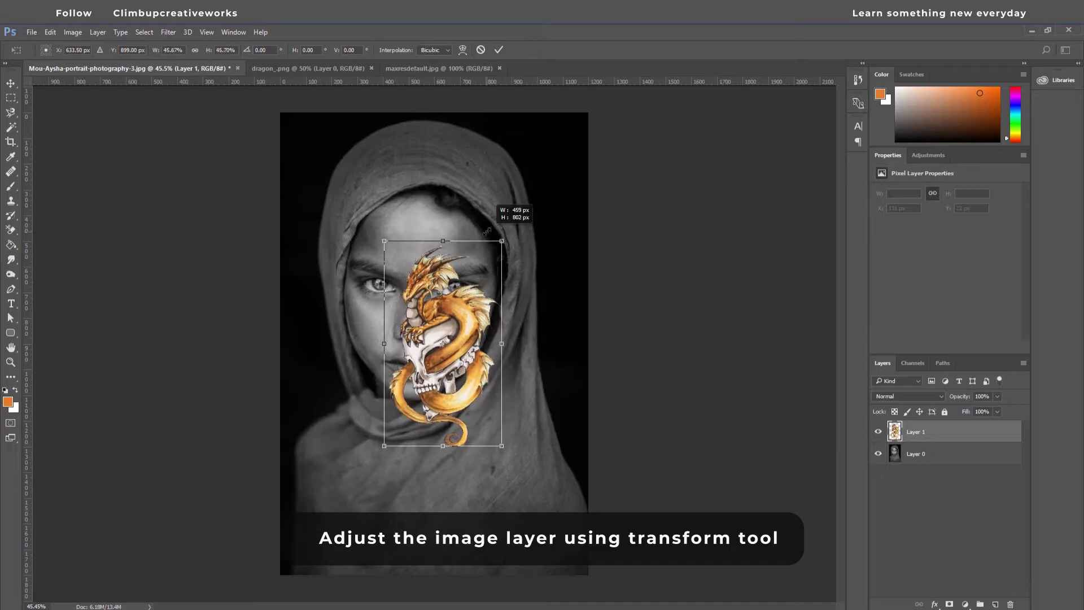
left_click_drag(489, 229, 481, 242)
left_click_drag(470, 321, 470, 296)
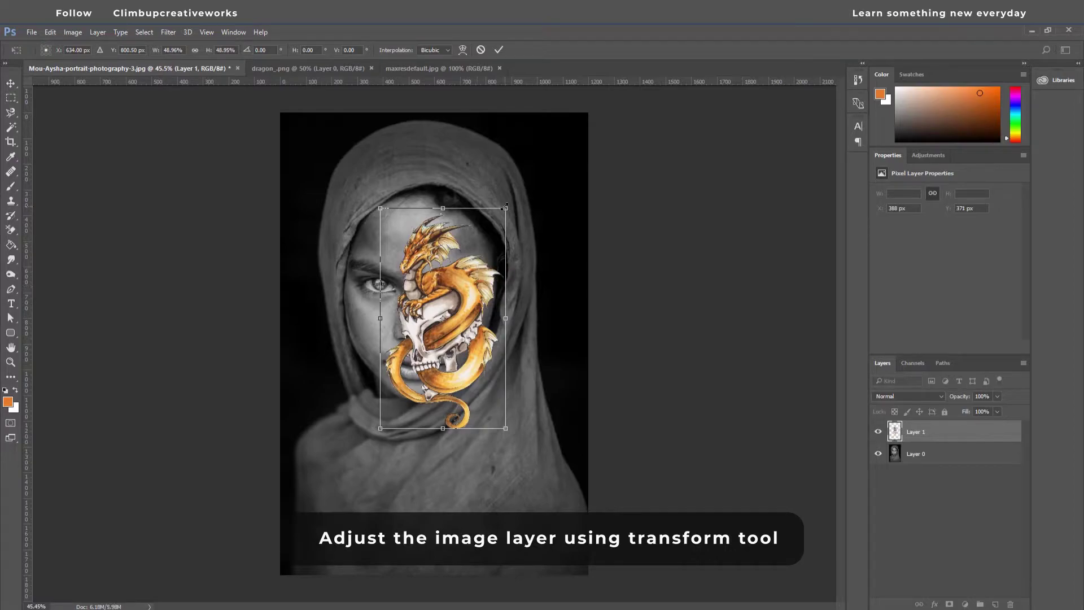
mouse_move(505, 207)
left_mouse_down()
mouse_move(496, 221)
mouse_move(503, 213)
left_mouse_up()
left_click_drag(467, 310, 472, 313)
key("Return")
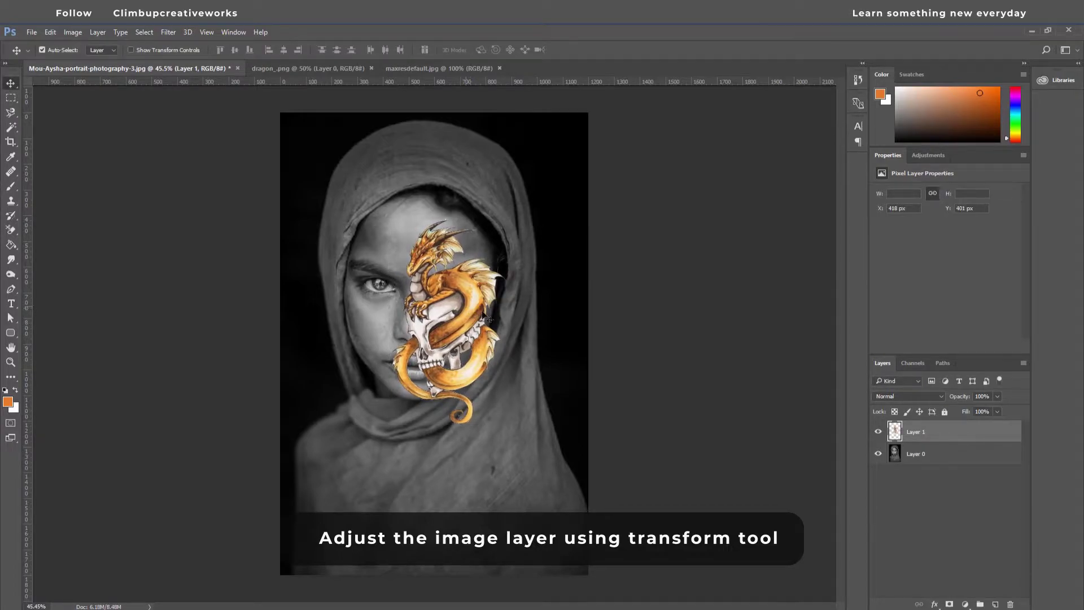
- Set Layer 1 to Overlay, nudge it higher, and scale it up to about 115%
left_click(881, 395)
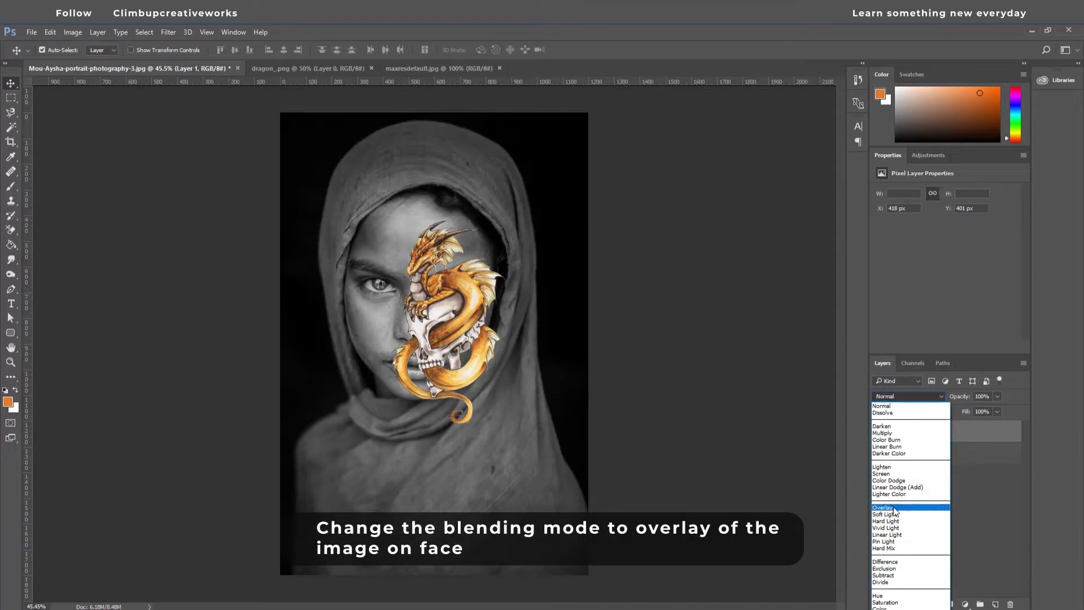
left_click(887, 507)
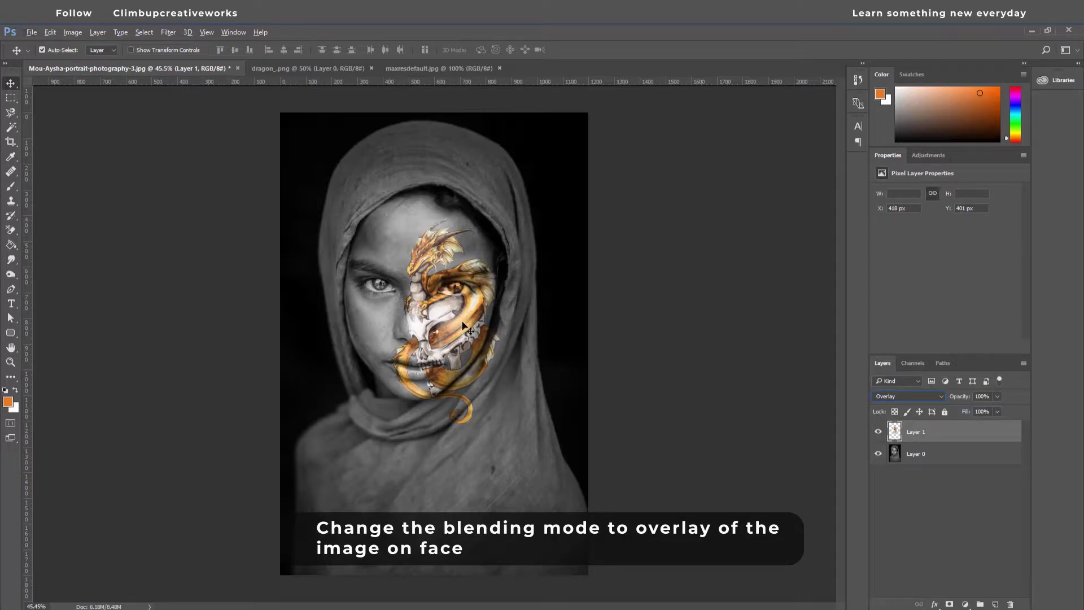
left_click_drag(463, 323, 458, 314)
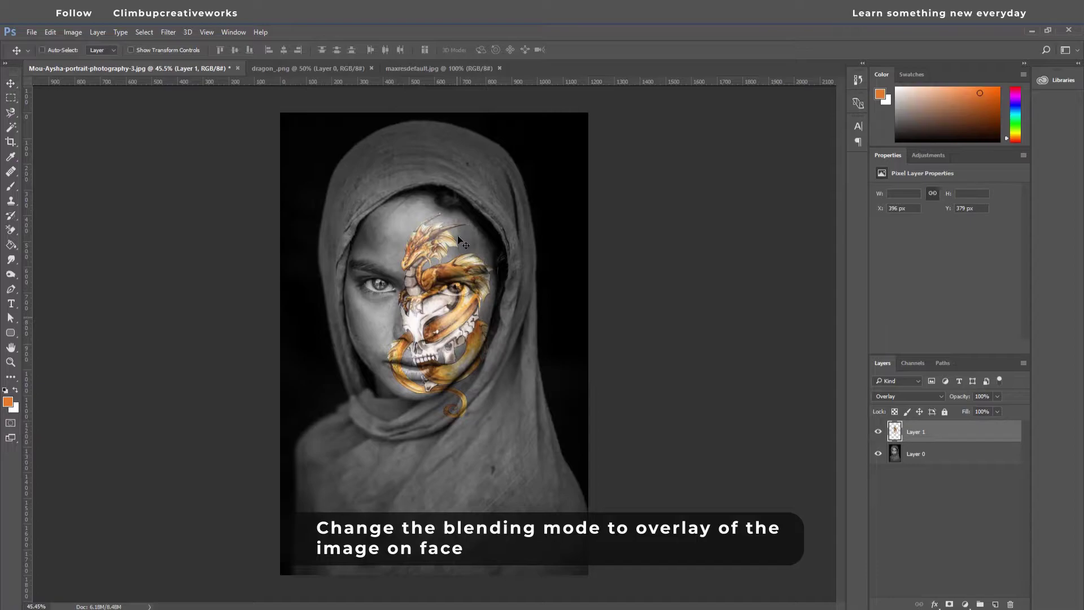
key("ctrl+t")
left_click_drag(503, 208, 518, 199)
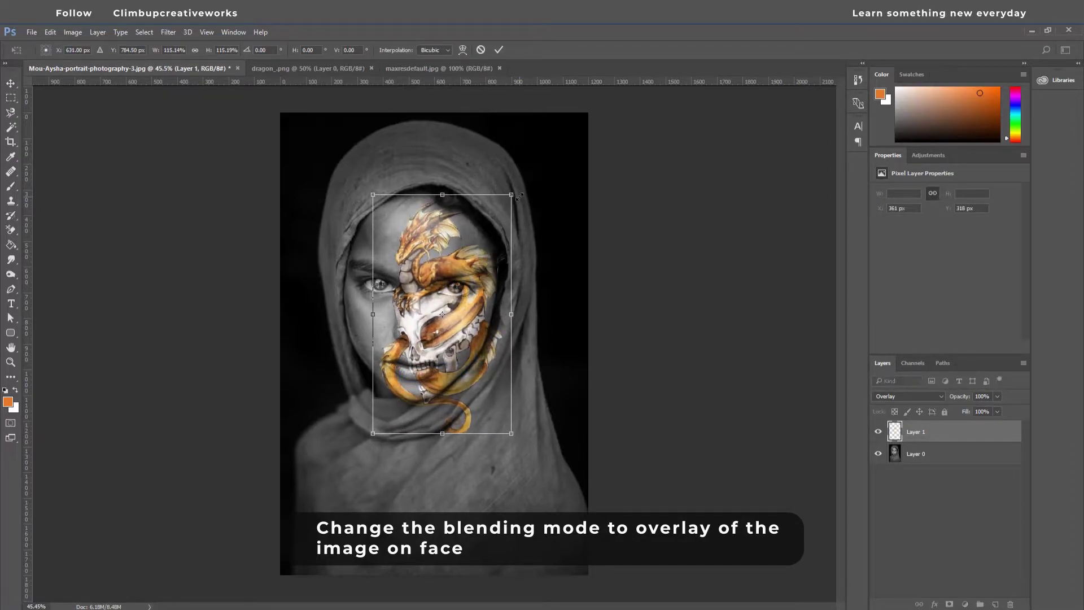
key("Return")
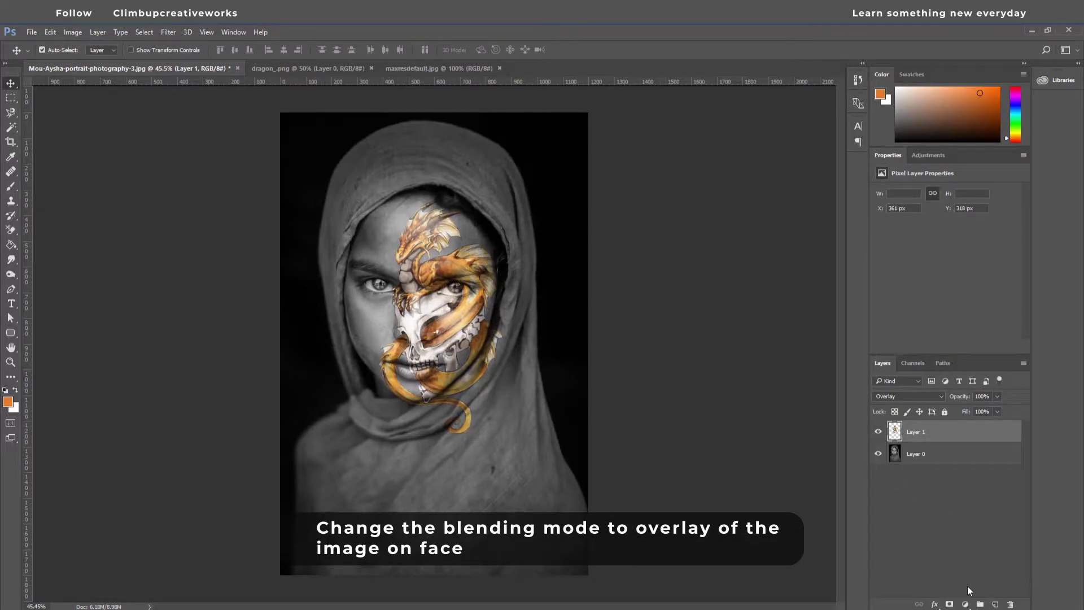
- Add a layer mask and paint black with an enlarged brush over the tail below the chin
left_click(949, 603)
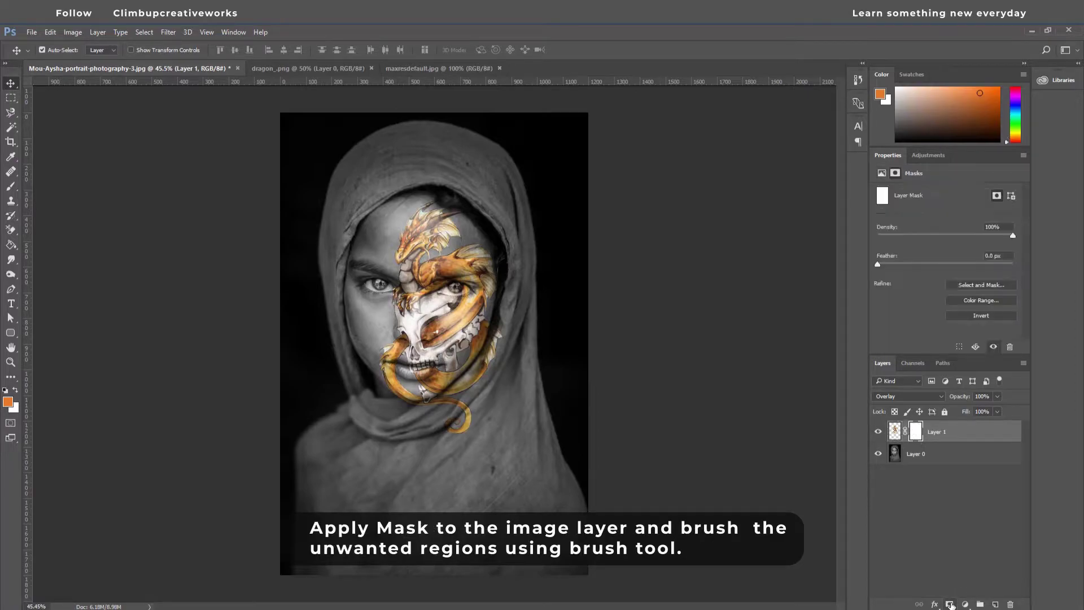
key("d")
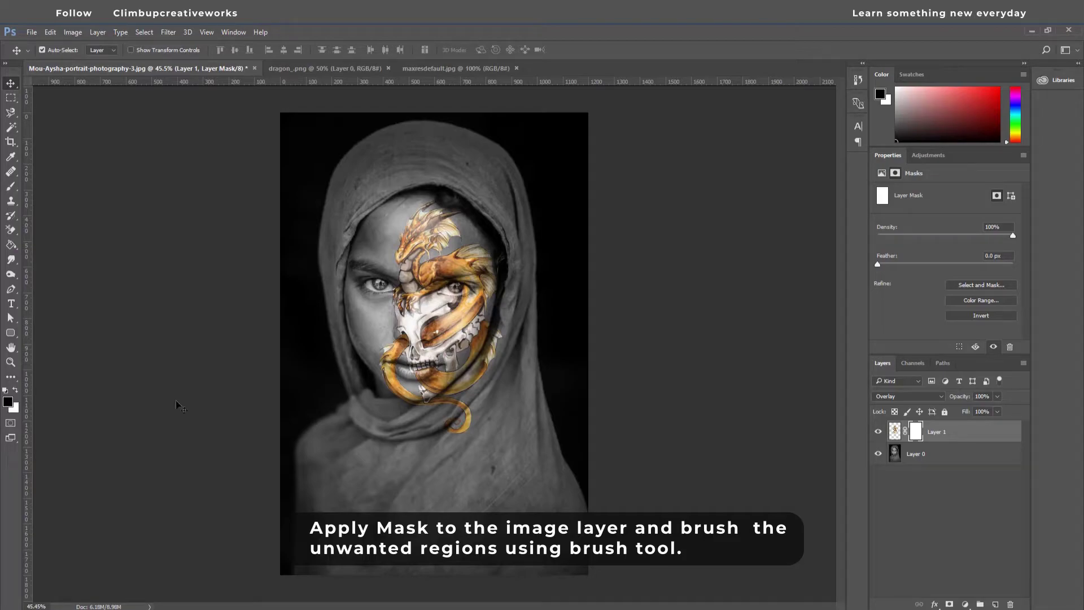
left_click(11, 188)
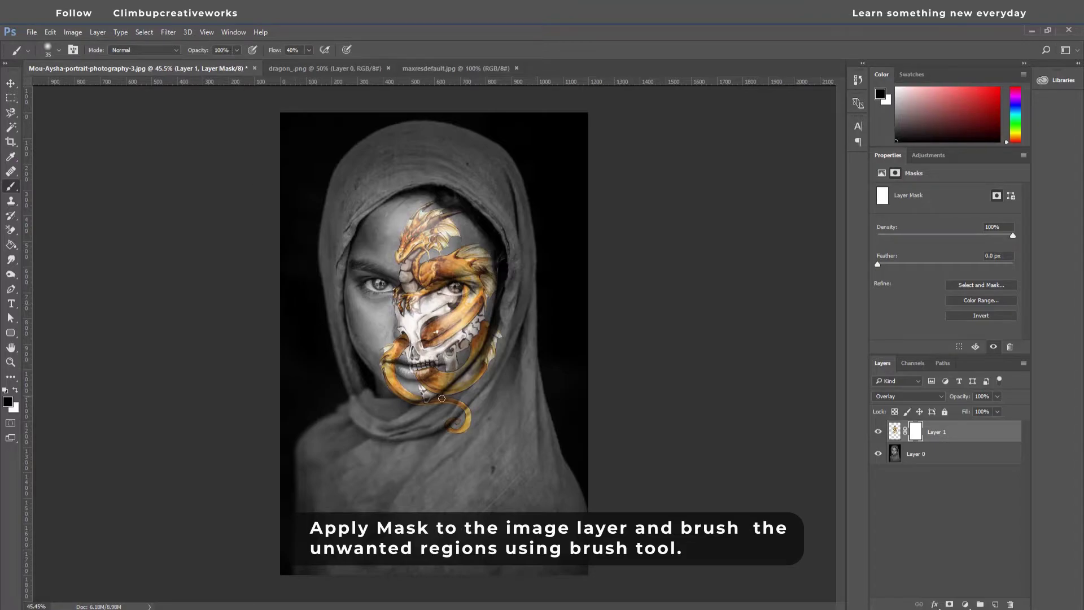
key("bracketright")
key("bracketright")
key("bracketright")
left_click_drag(458, 418, 464, 410)
key("bracketleft")
key("bracketleft")
key("bracketleft")
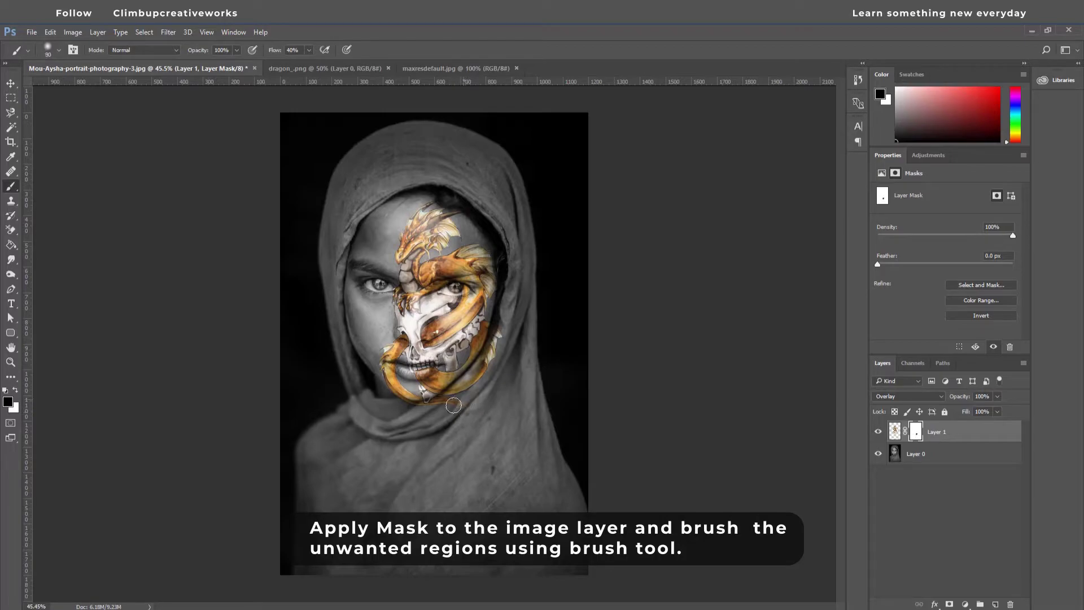
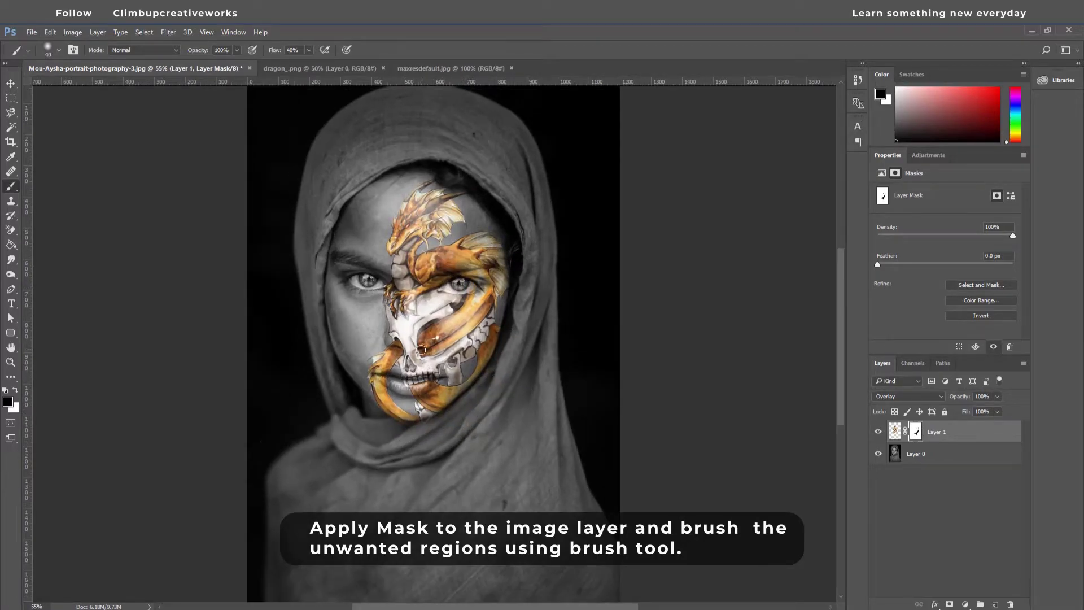
- Brush black on Layer 1's mask to hide the dragon pixels left of the mouth
left_click_drag(415, 373, 383, 382)
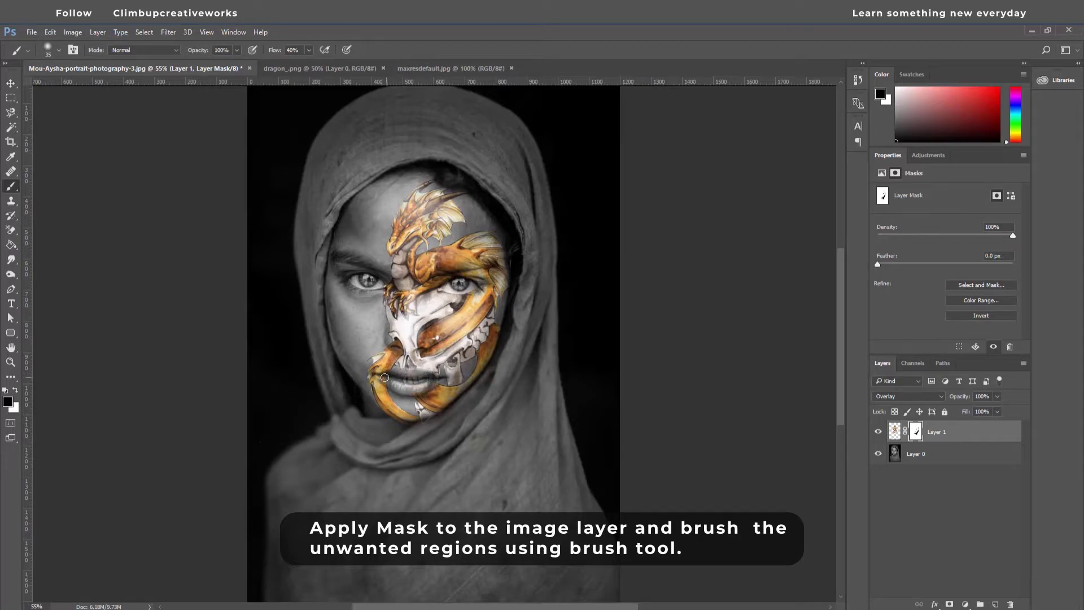
key("v")
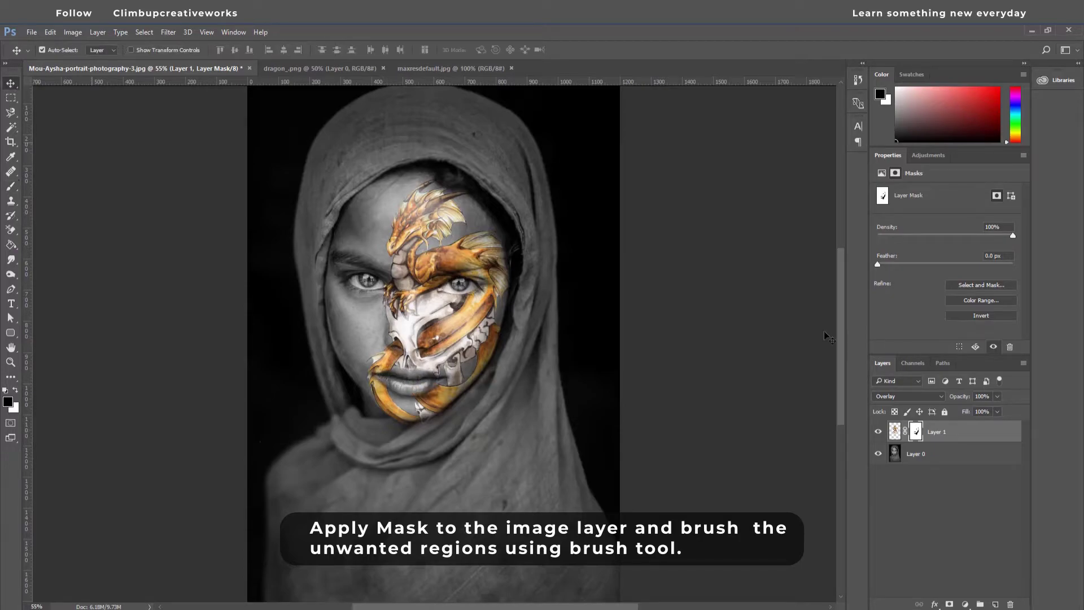
- In Layer 1's Blending Options, split the Underlying Layer black and white sliders to soften both ranges
right_click(984, 437)
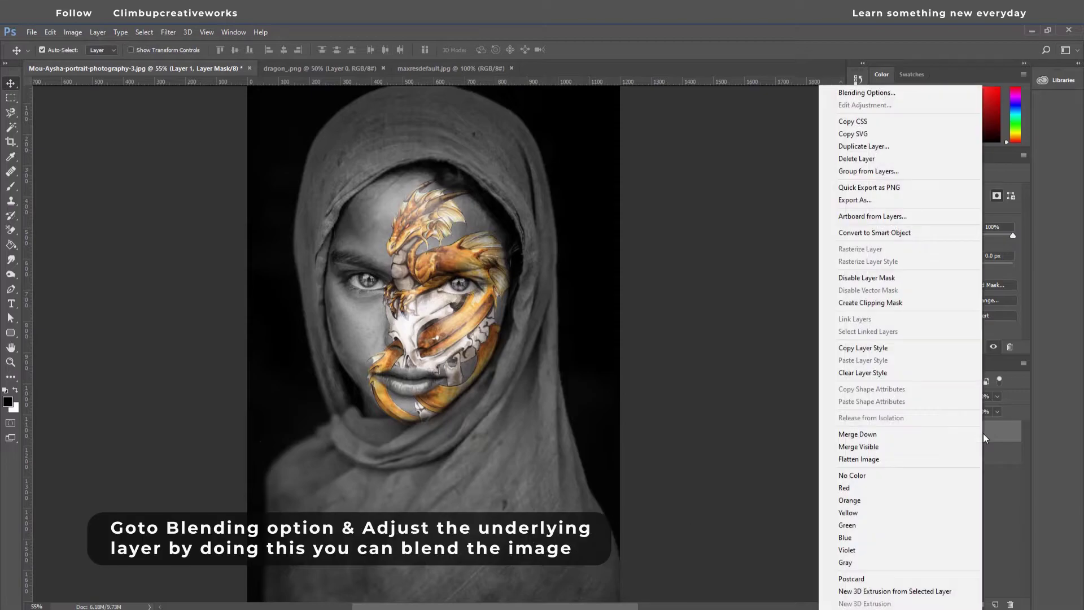
left_click(860, 96)
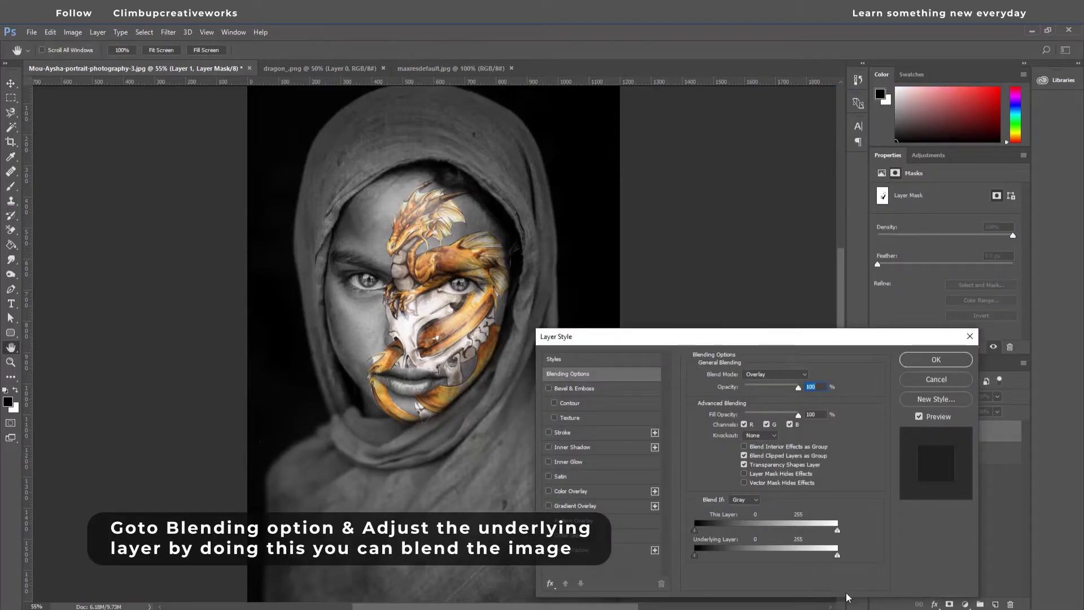
left_click_drag(837, 557, 827, 556, "alt")
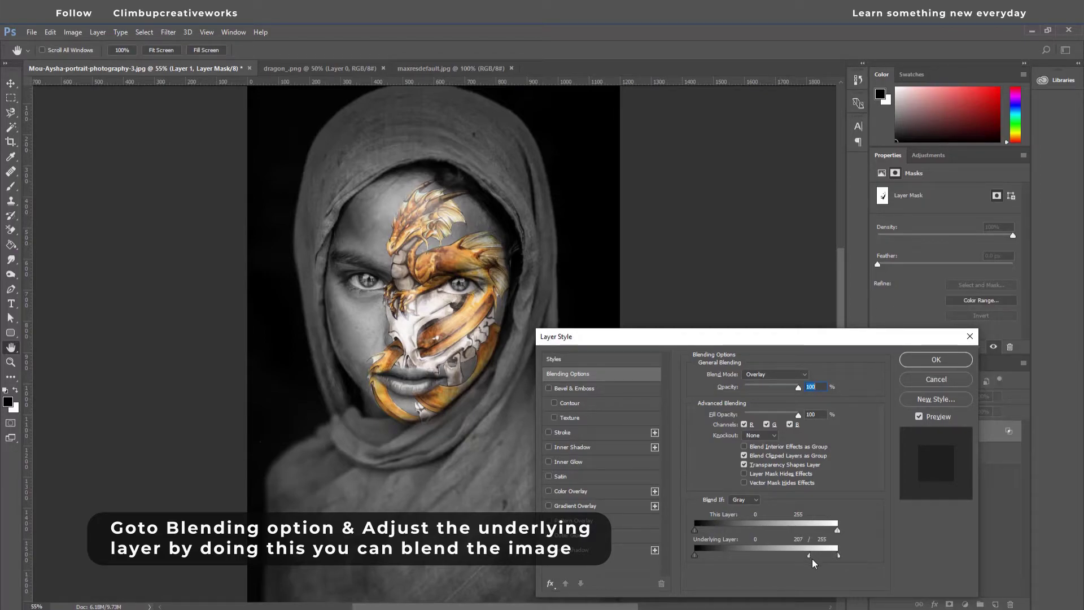
key("alt")
left_click_drag(710, 557, 715, 557, "alt")
left_click(919, 359)
- Add a Warming Filter (85) Photo Filter adjustment layer at 50% density
left_click(920, 497)
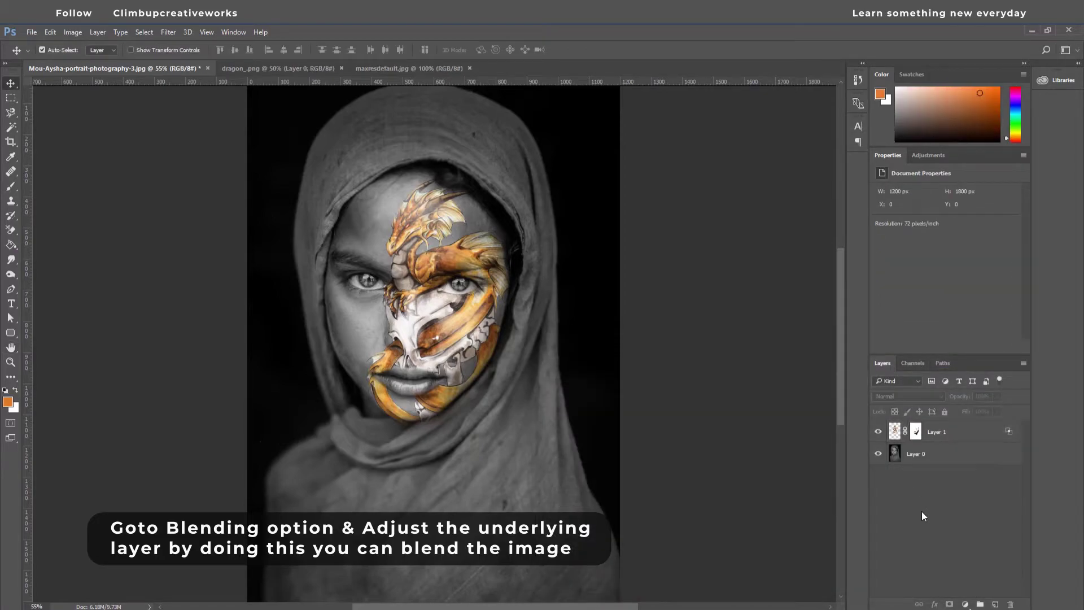
left_click(966, 604)
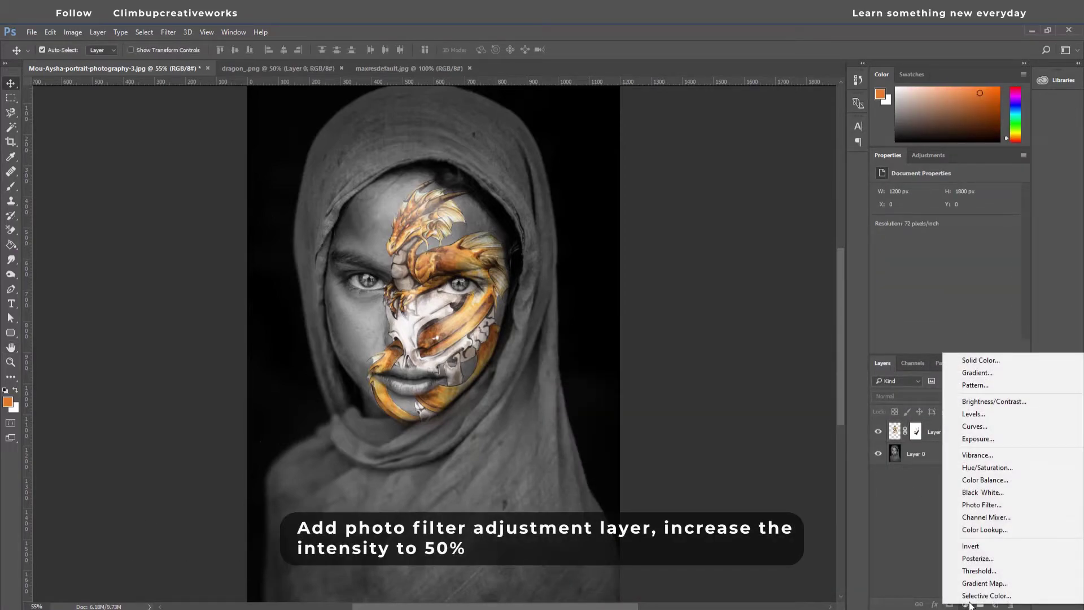
left_click(1014, 507)
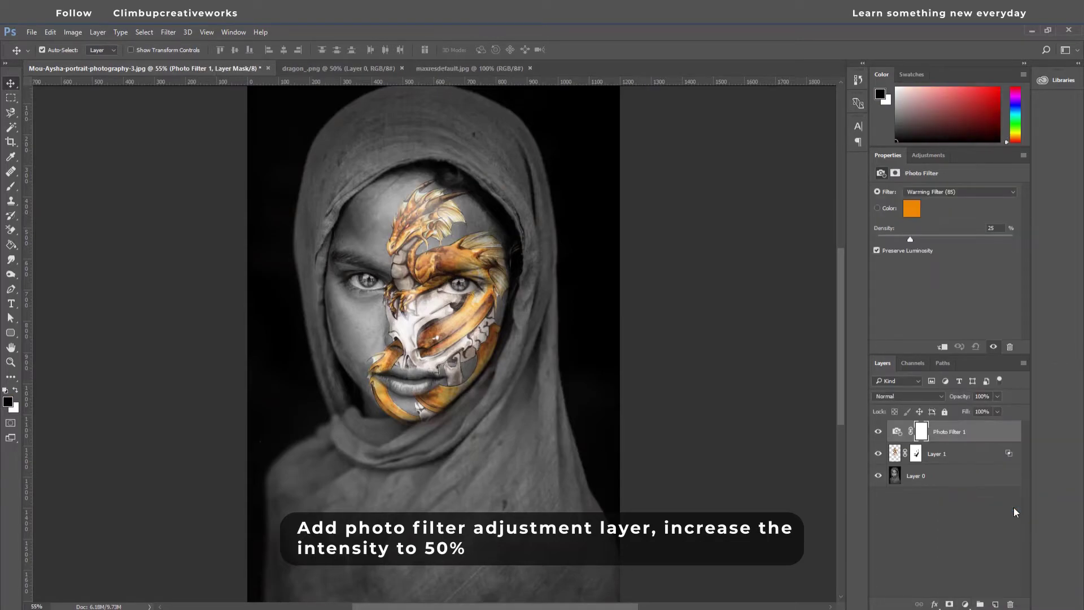
left_click(924, 238)
left_click(1003, 228)
type("50")
key("Return")
- Paint both eyes orange on a new empty layer
left_click(996, 604)
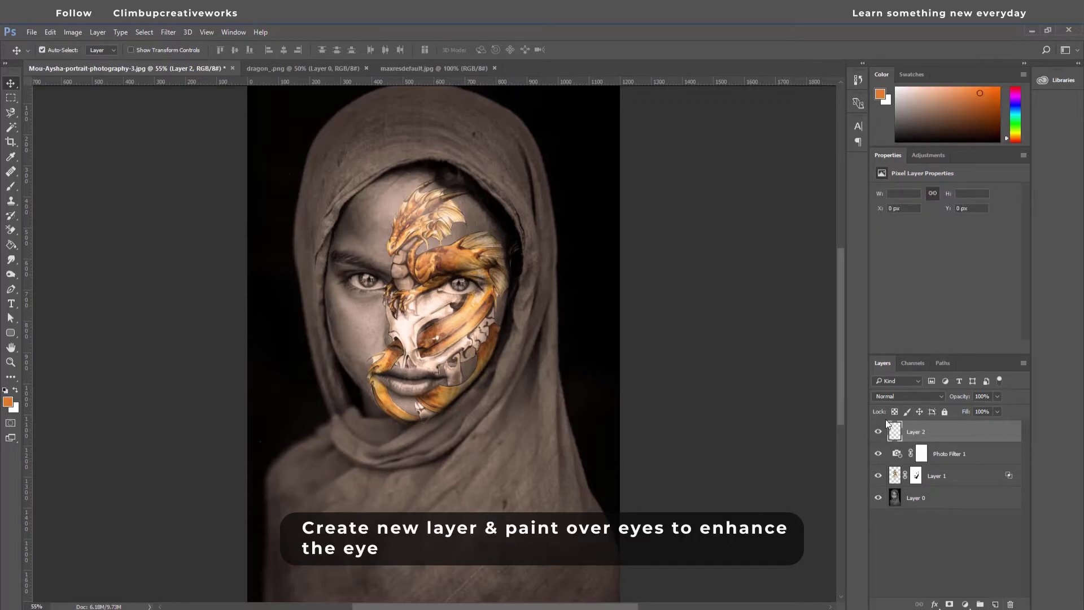
key("b")
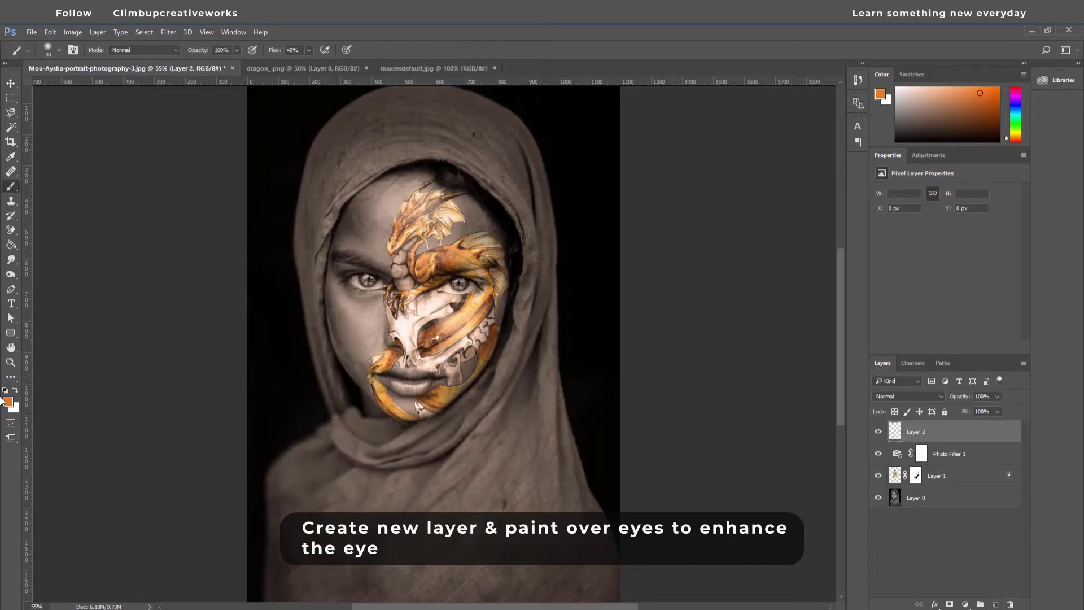
left_click_drag(456, 285, 465, 285)
left_click_drag(361, 279, 376, 282)
- Set the orange eye layer (Layer 2) to Multiply blend mode at 60% opacity
left_click(913, 397)
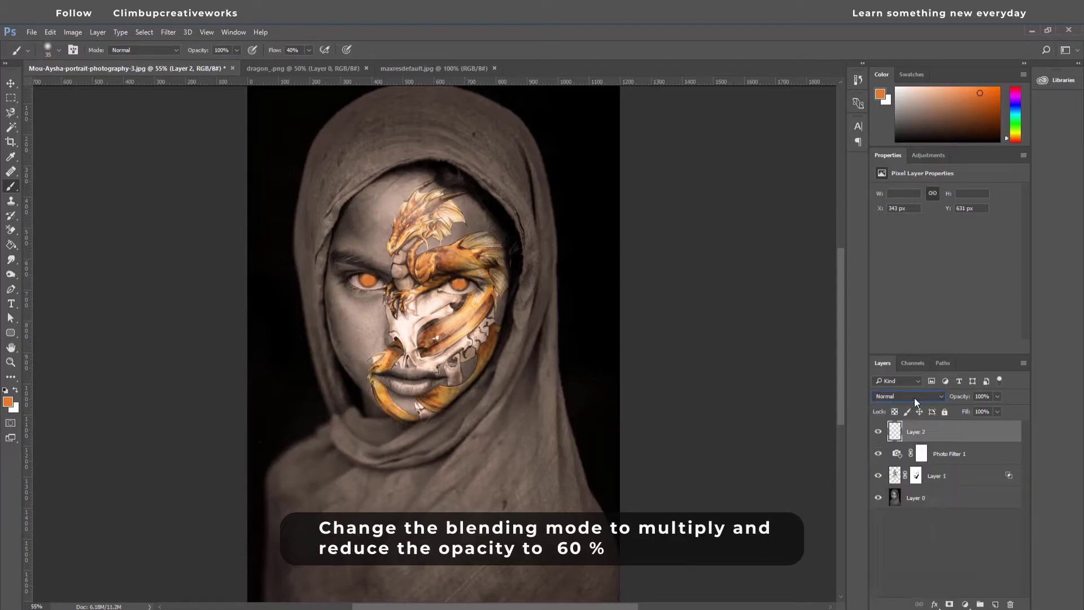
left_click(913, 397)
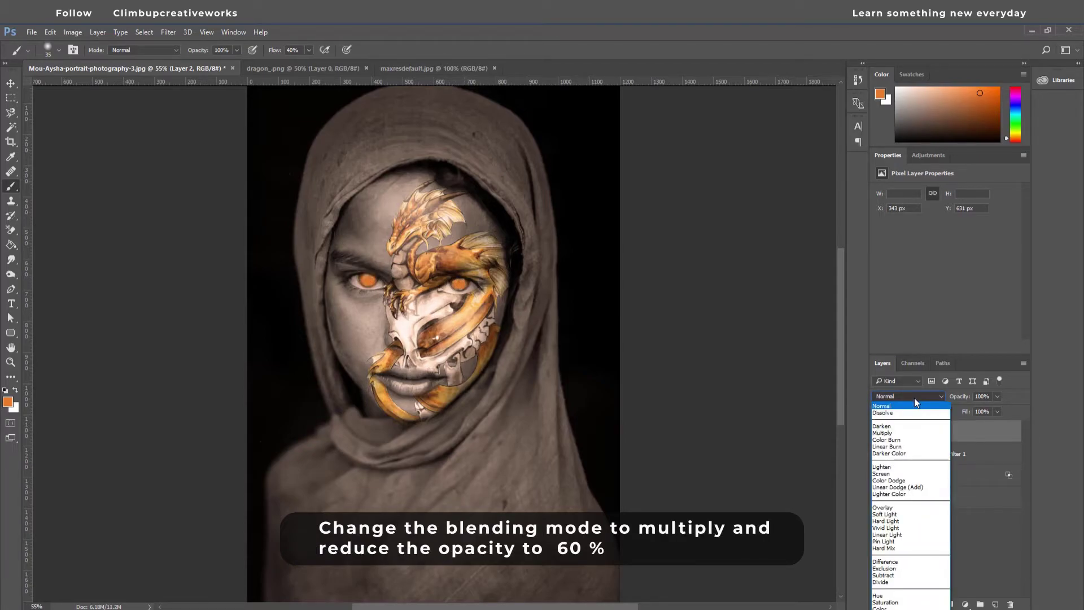
left_click(904, 435)
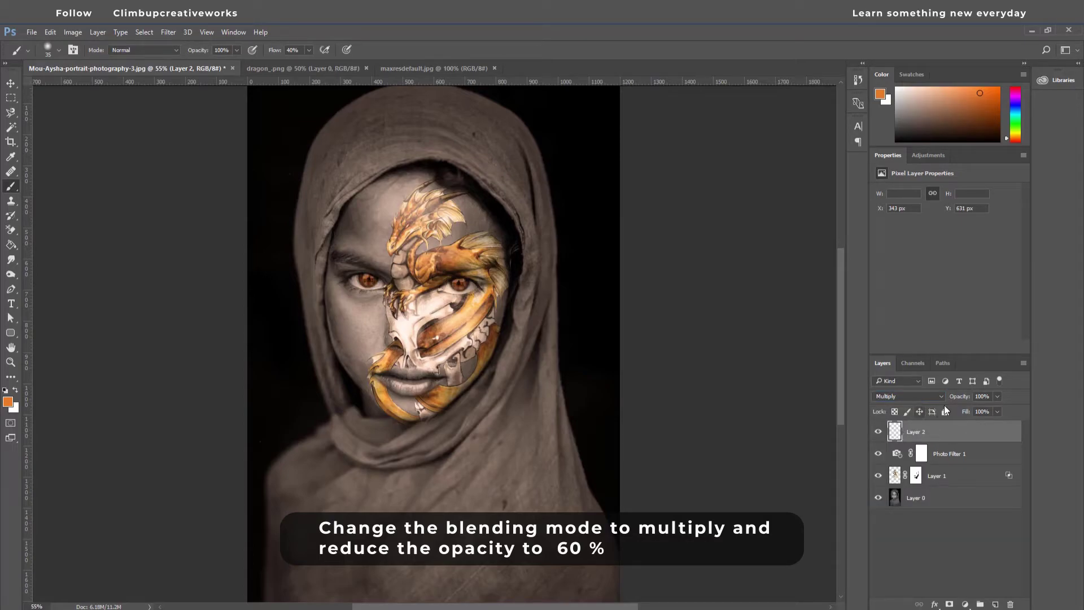
left_click(996, 396)
left_click_drag(980, 409, 975, 409)
left_click(995, 397)
type("60")
key("Return")
left_click(10, 86)
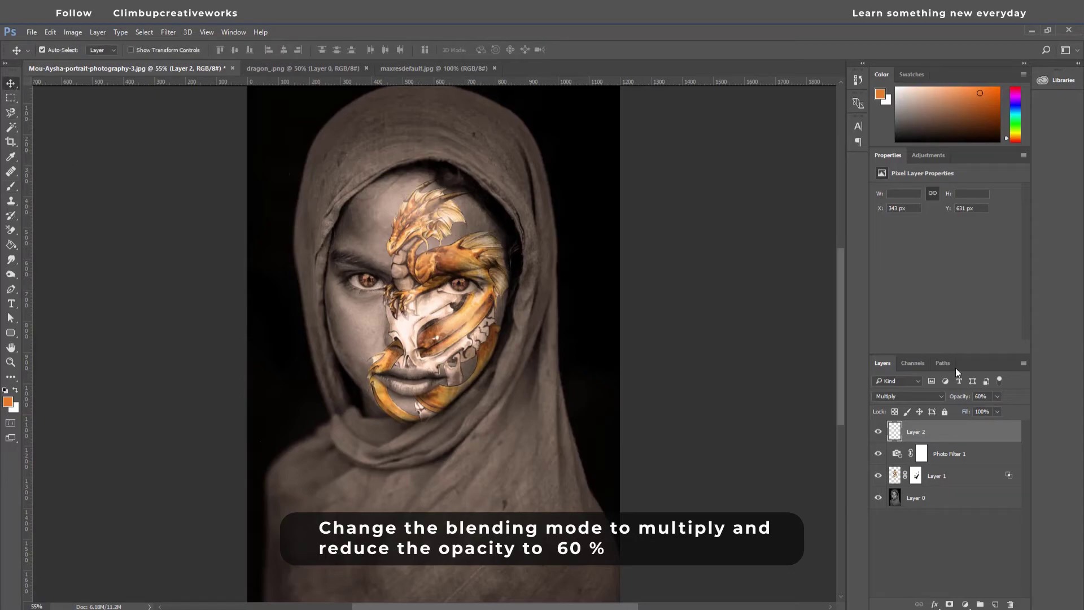
- Apply Levels to Layer 1, moving the black input to about 13 and white to about 246
left_click(896, 482)
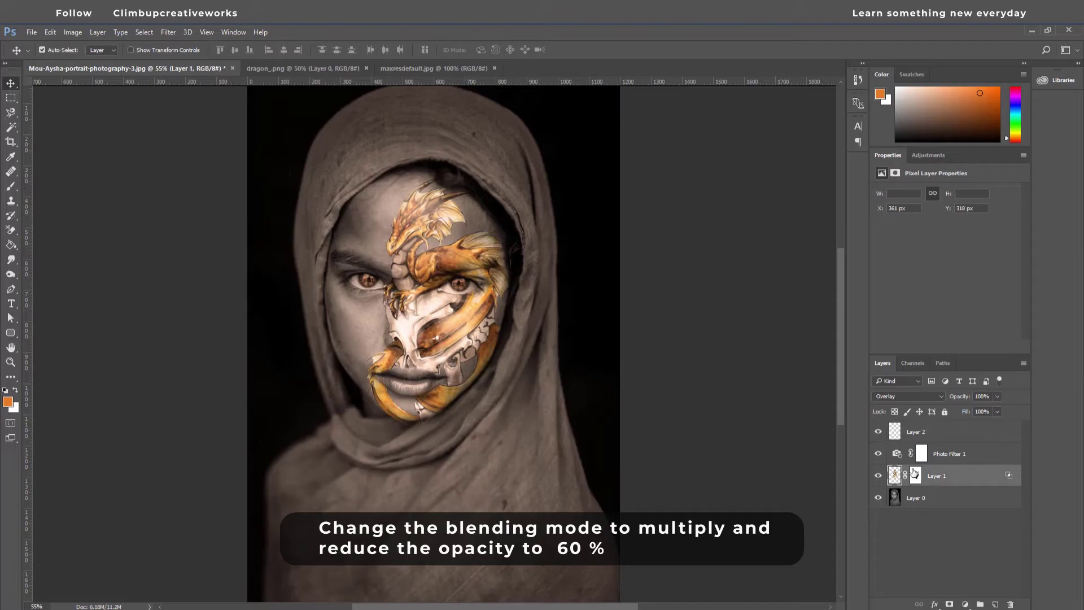
key("ctrl+l")
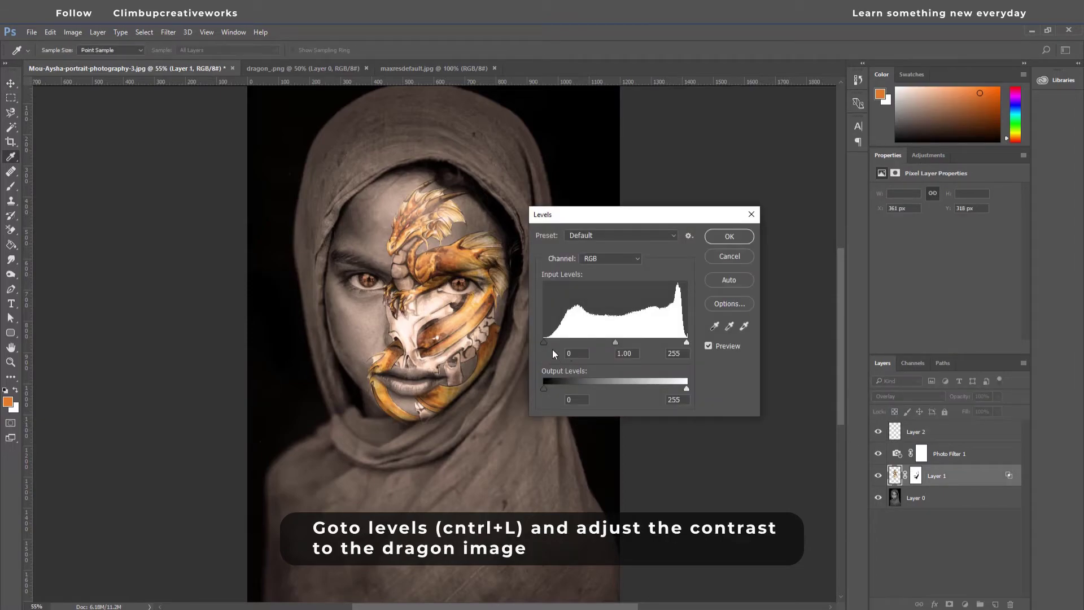
left_click_drag(544, 341, 546, 341)
left_click_drag(688, 343, 696, 342)
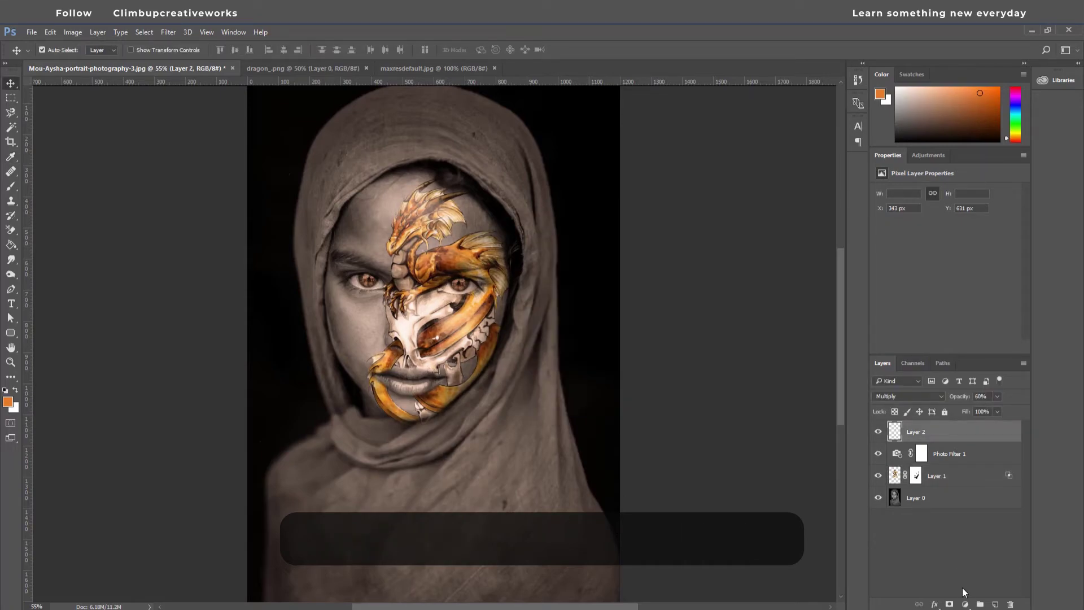
- Add a Color Lookup adjustment layer on top using the 2Strip.look 3DLUT preset
left_click(965, 603)
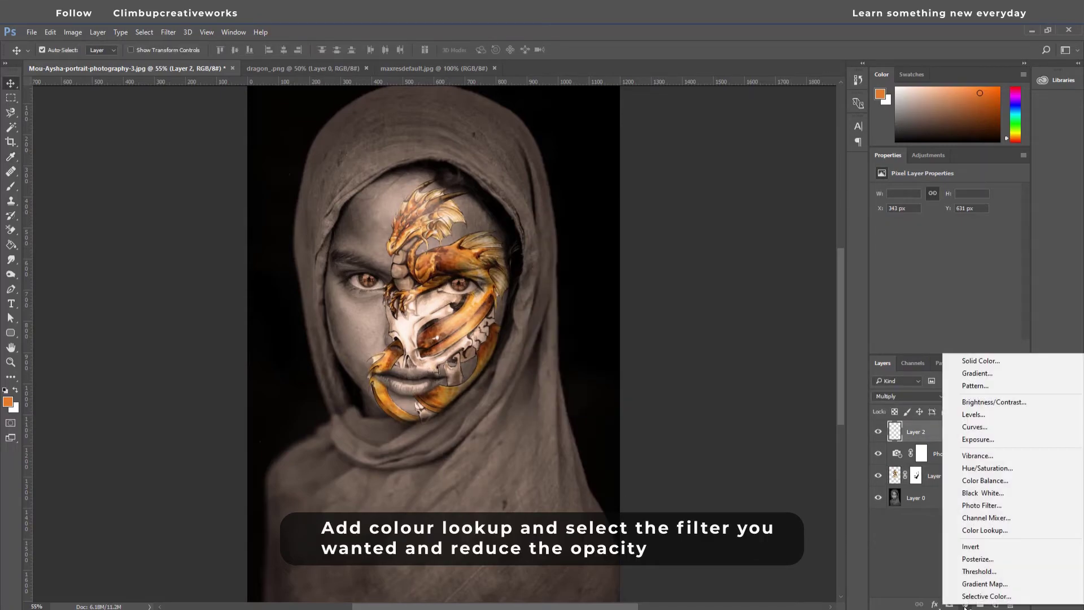
left_click(985, 531)
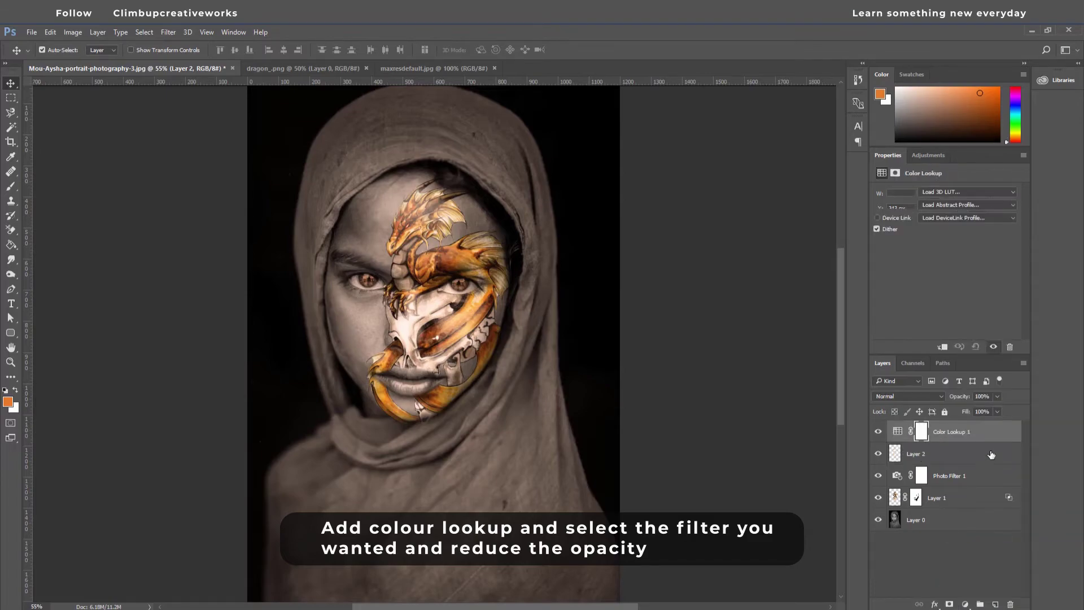
left_click(977, 192)
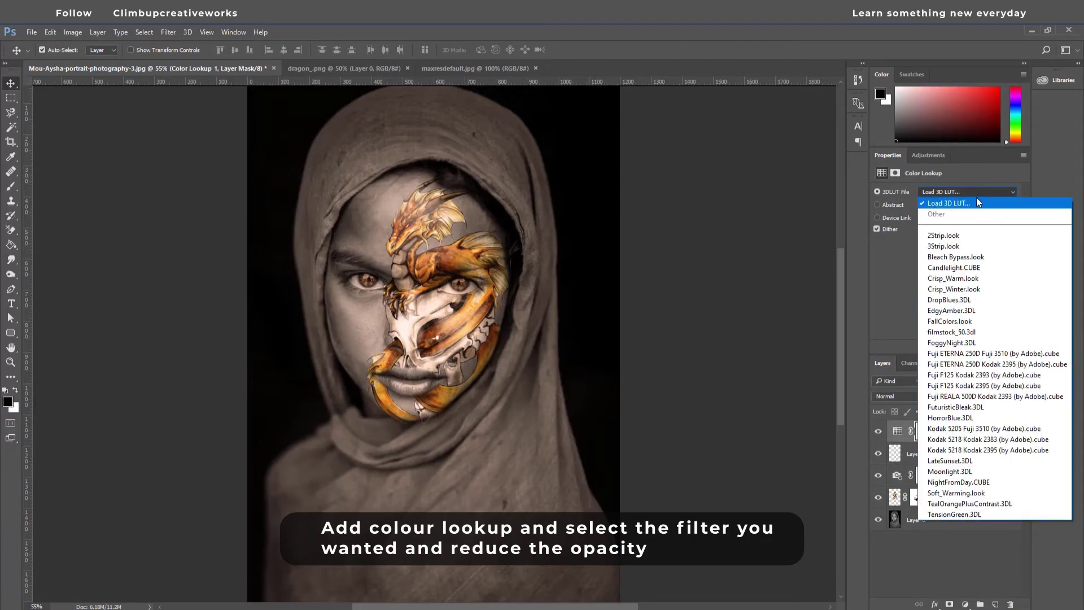
left_click(967, 236)
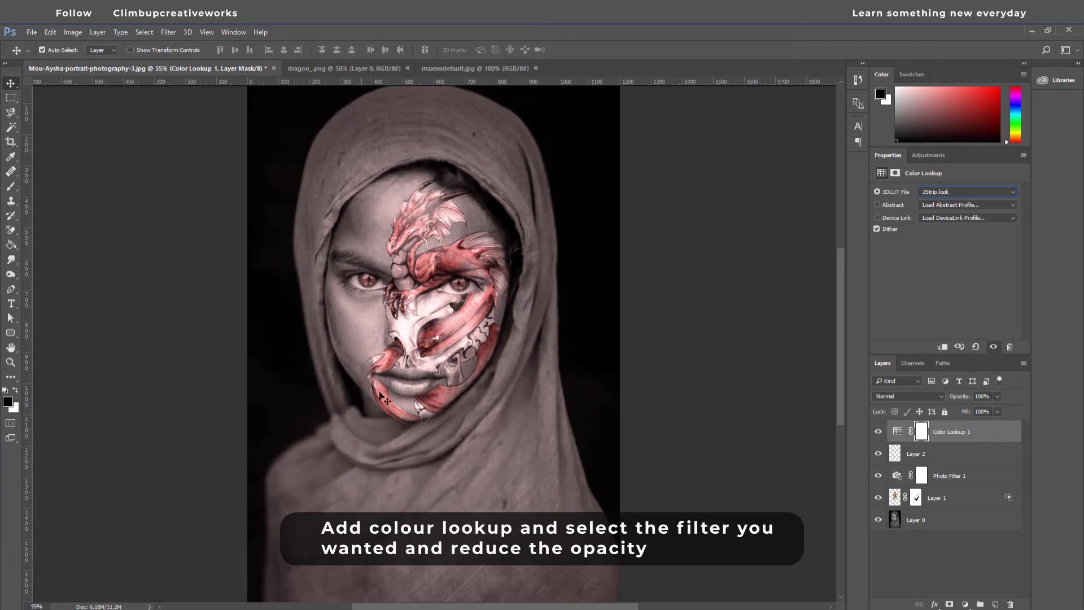
left_click(1005, 194)
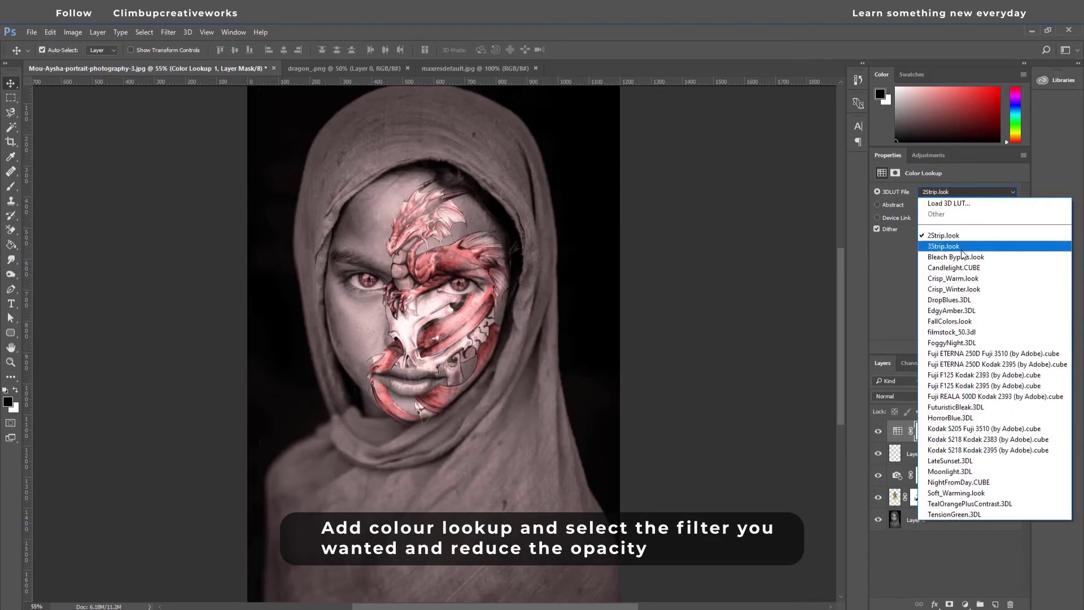